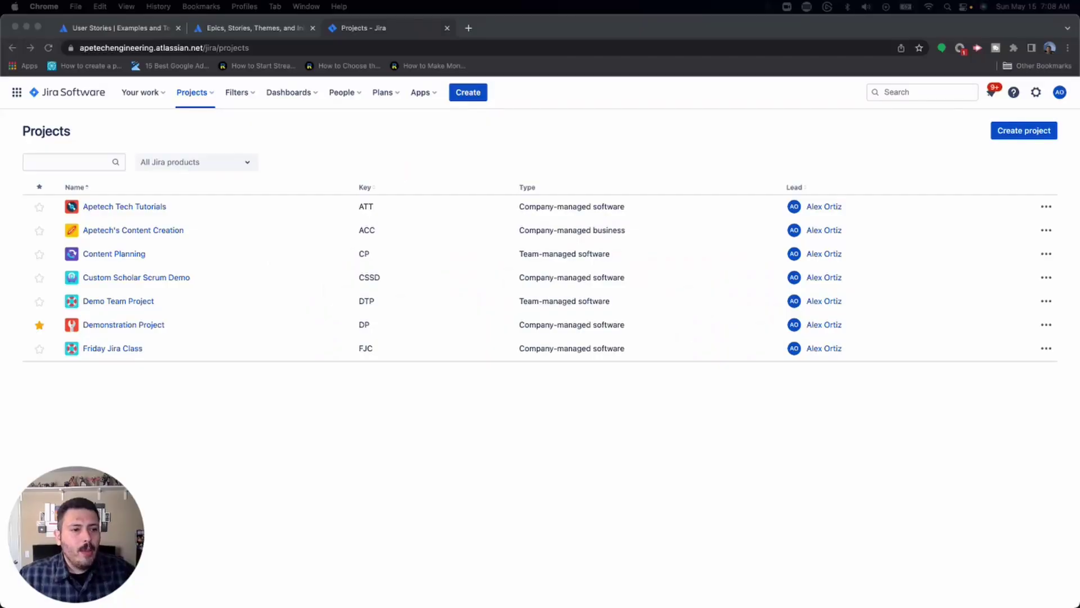
Step: Open the Demonstration Project from the Projects list
{"action": "left_click", "coordinate": [127, 326]}
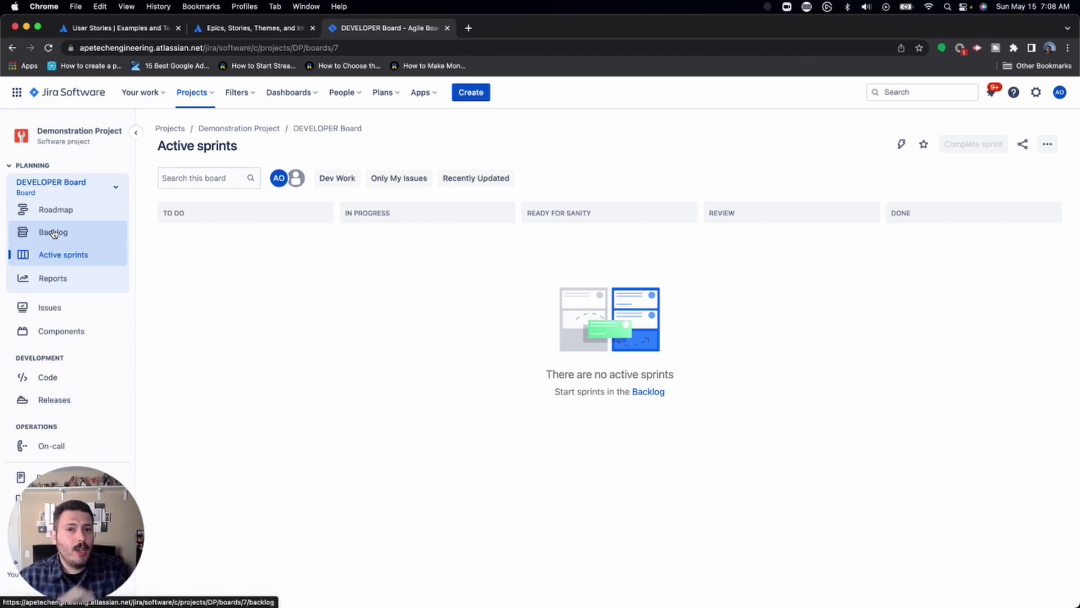
{"action": "left_click", "coordinate": [53, 234]}
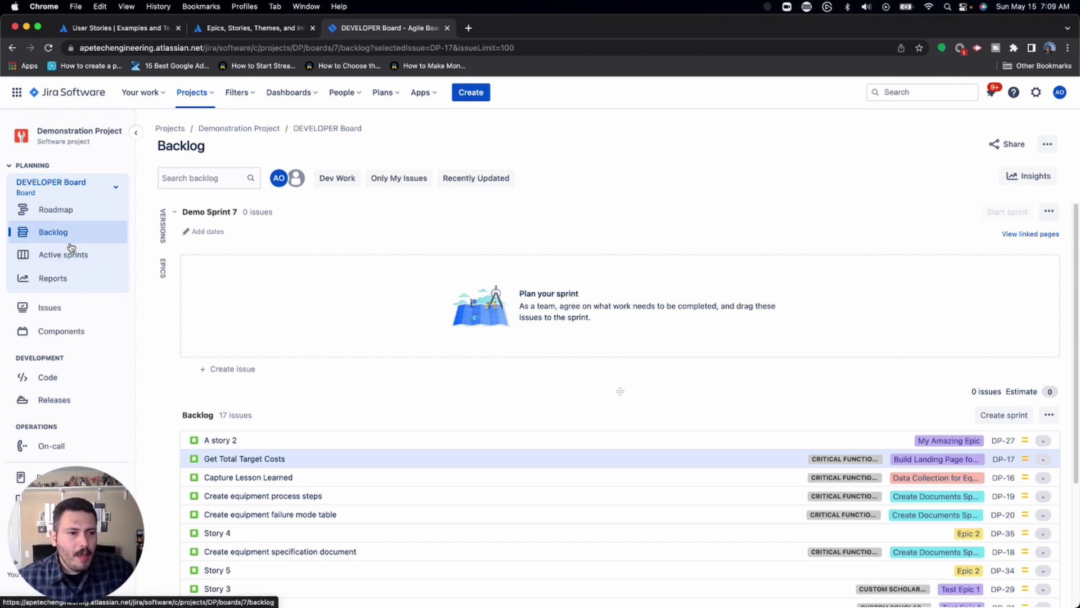
Step: Switch to the Demo Kanban Board and briefly view issue DP-13's details
{"action": "left_click", "coordinate": [80, 186]}
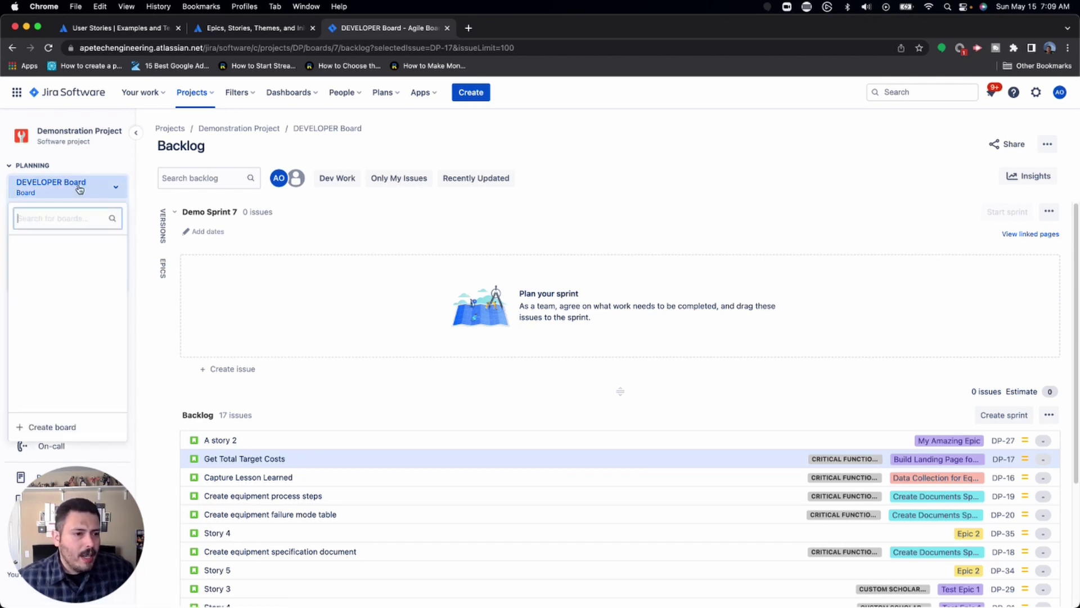
{"action": "left_click", "coordinate": [75, 267]}
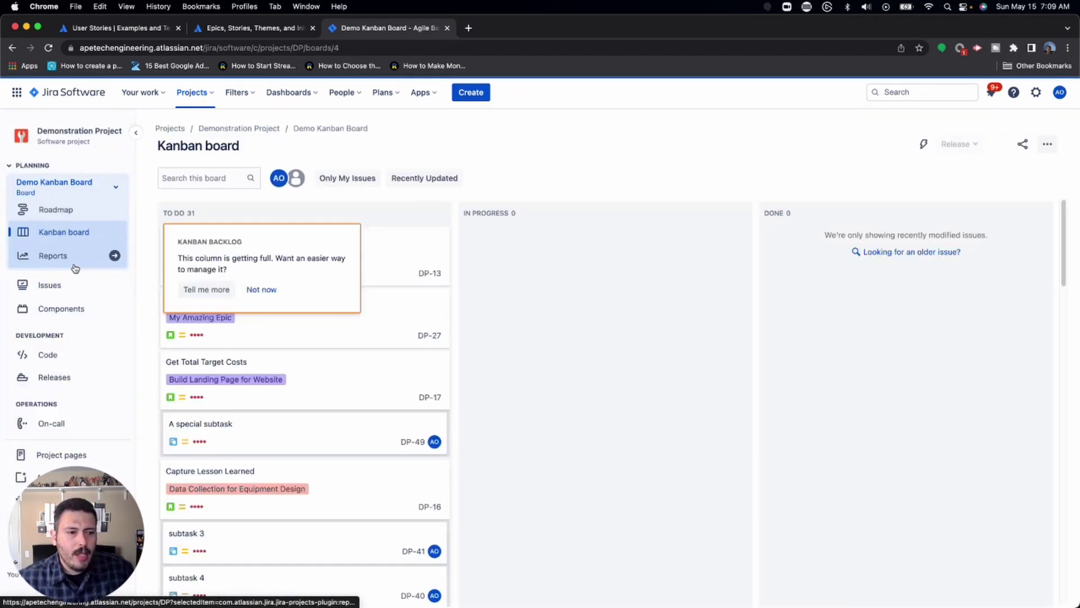
{"action": "left_click", "coordinate": [410, 267]}
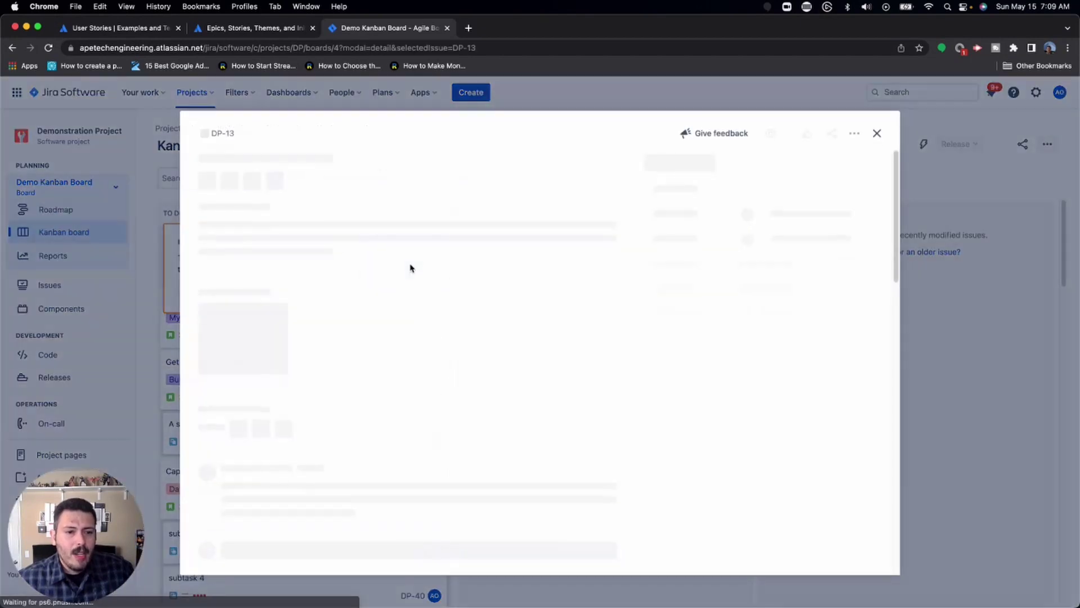
{"action": "left_click", "coordinate": [880, 133]}
Step: Switch to the Demo Scrum Board and show its backlog of 17 issues
{"action": "left_click", "coordinate": [76, 191]}
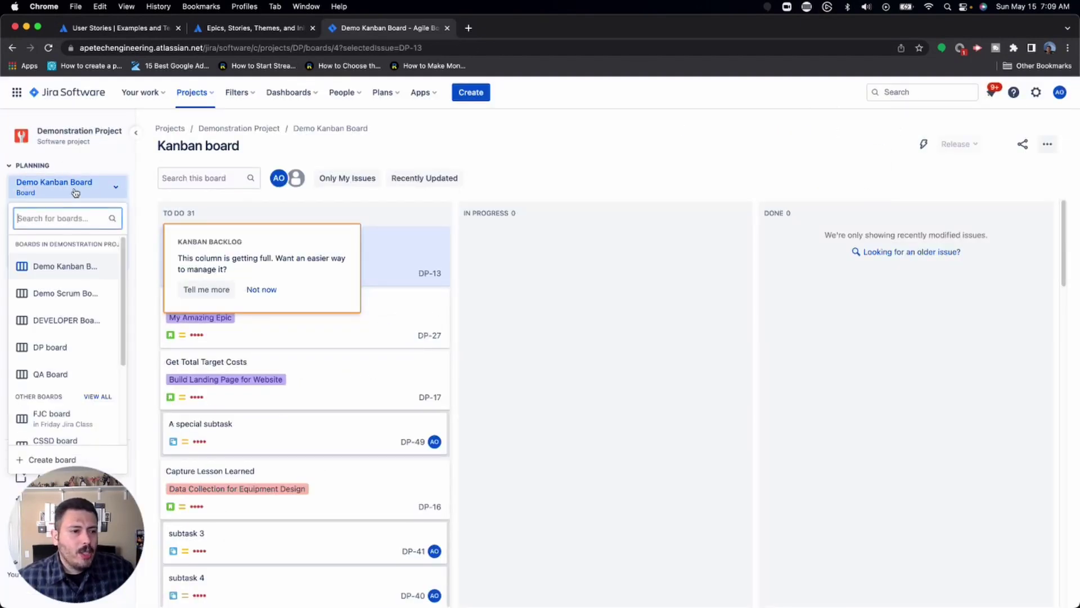
{"action": "left_click", "coordinate": [56, 293]}
{"action": "left_click", "coordinate": [51, 235]}
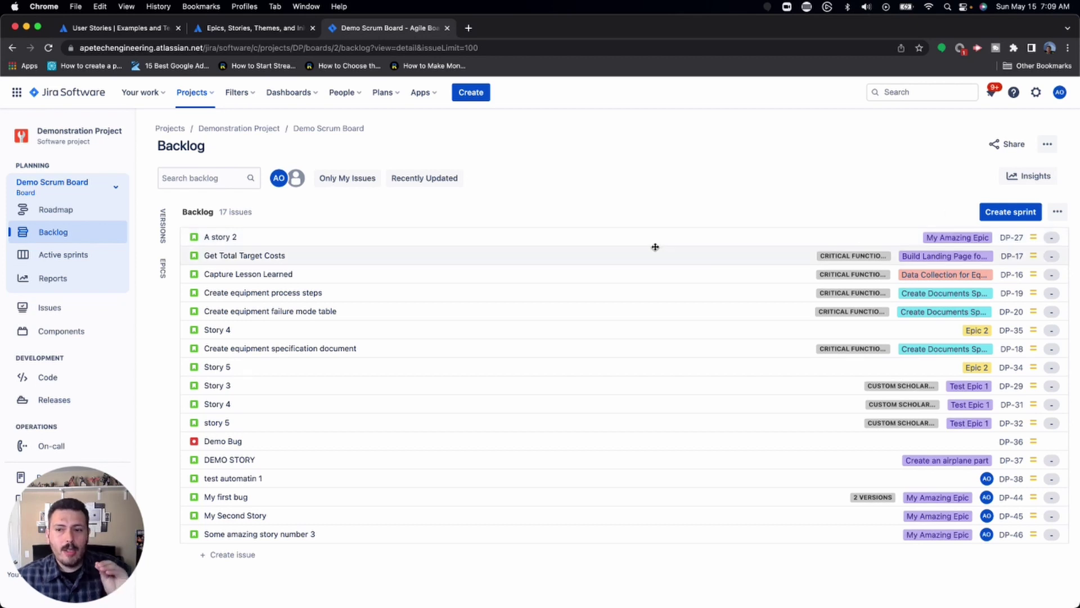
Step: Create Demo Sprint 7 and move A story 2 (DP-27) into it
{"action": "left_click", "coordinate": [990, 214]}
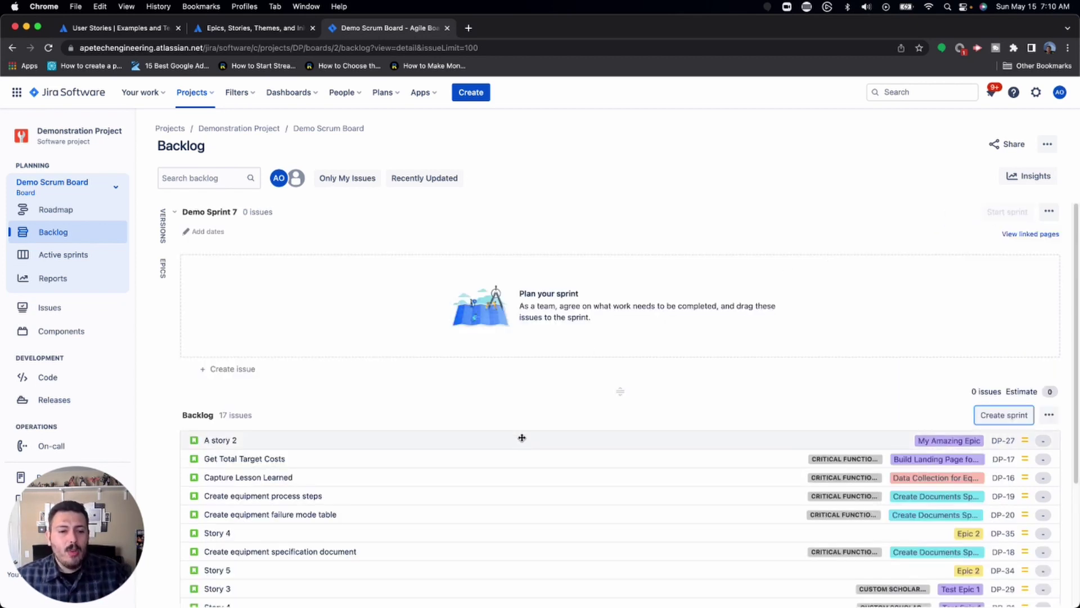
{"action": "left_click_drag", "start_coordinate": [520, 434], "coordinate": [526, 290]}
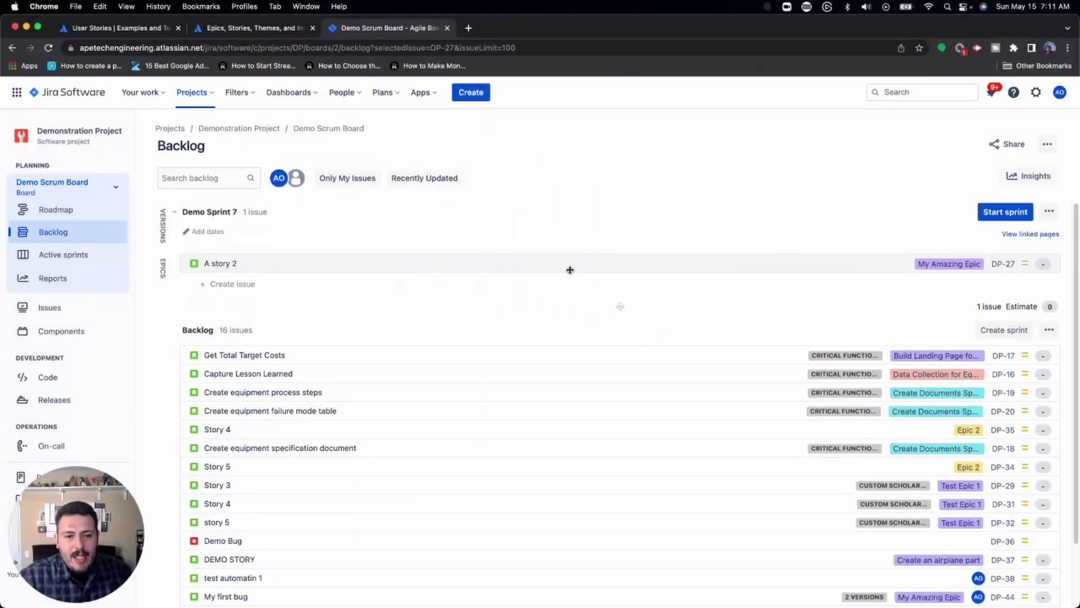
Step: Move Get Total Target Costs and Capture Lesson Learned into Demo Sprint 7
{"action": "left_click", "coordinate": [578, 272]}
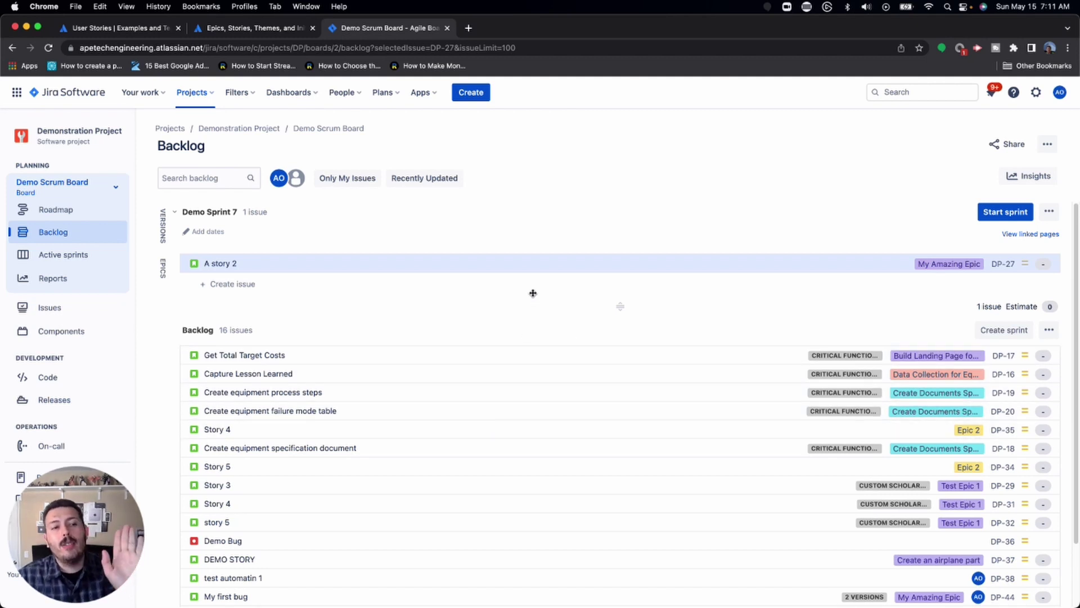
{"action": "left_click", "coordinate": [545, 257]}
{"action": "left_click_drag", "start_coordinate": [456, 353], "coordinate": [451, 273]}
{"action": "left_click_drag", "start_coordinate": [434, 373], "coordinate": [454, 287]}
Step: Bring up A story 2's detail panel
{"action": "left_click", "coordinate": [528, 267]}
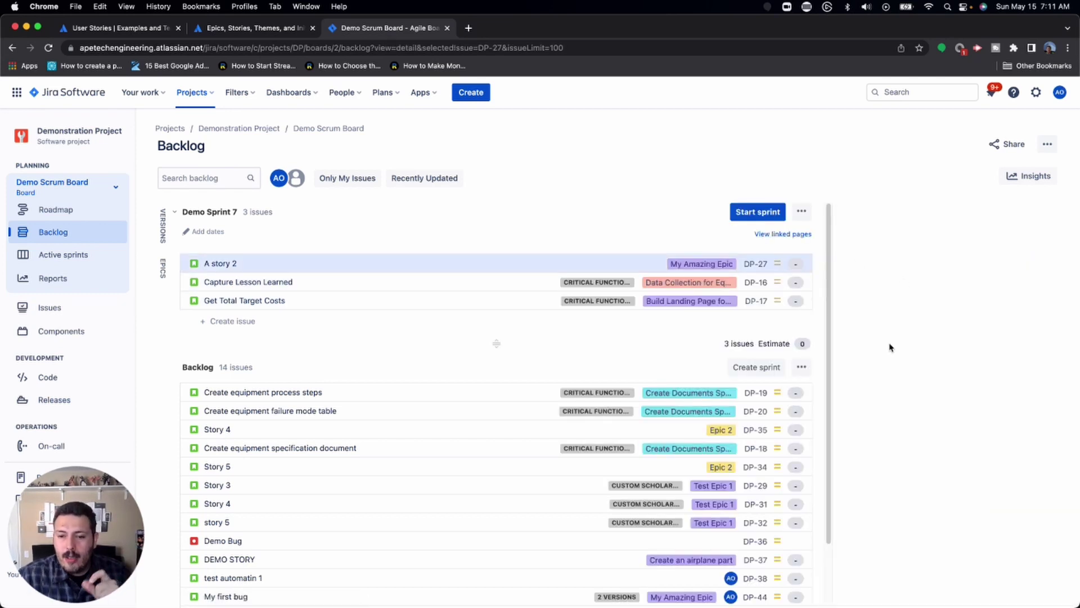
{"action": "left_click", "coordinate": [476, 286]}
{"action": "left_click", "coordinate": [493, 261]}
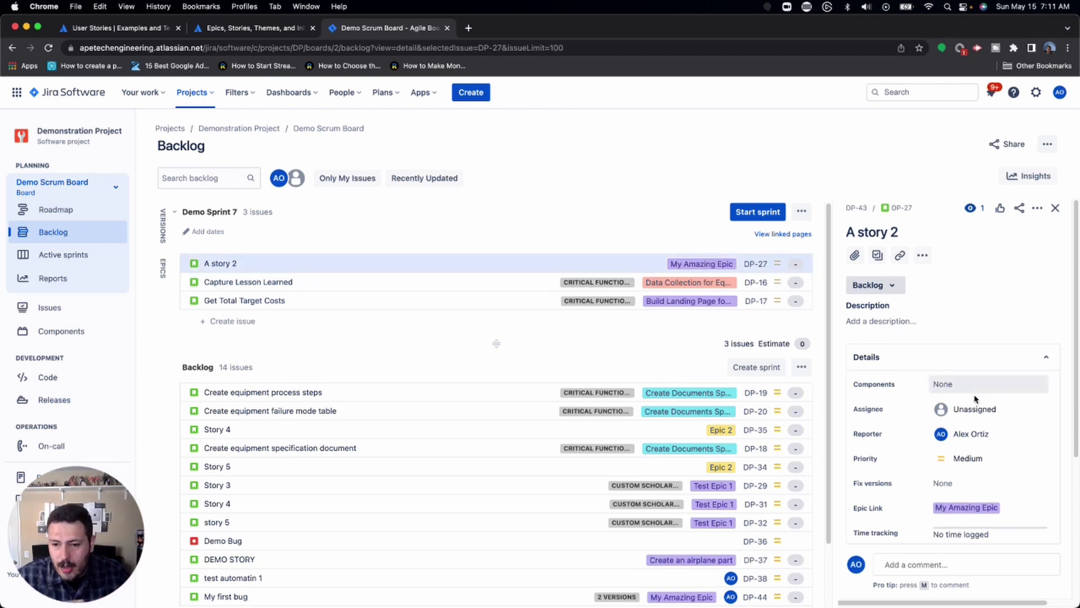
Step: Assign A story 2 to yourself and set its story points to 5
{"action": "left_click", "coordinate": [986, 409]}
{"action": "left_click", "coordinate": [976, 437]}
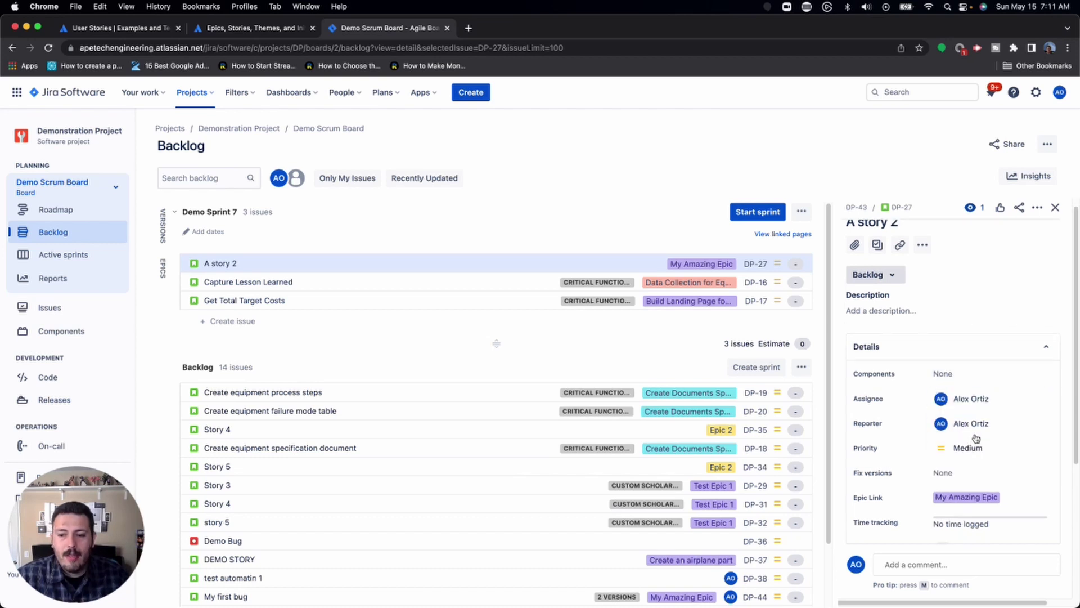
{"action": "scroll", "coordinate": [969, 435], "scroll_direction": "down", "scroll_amount": 1}
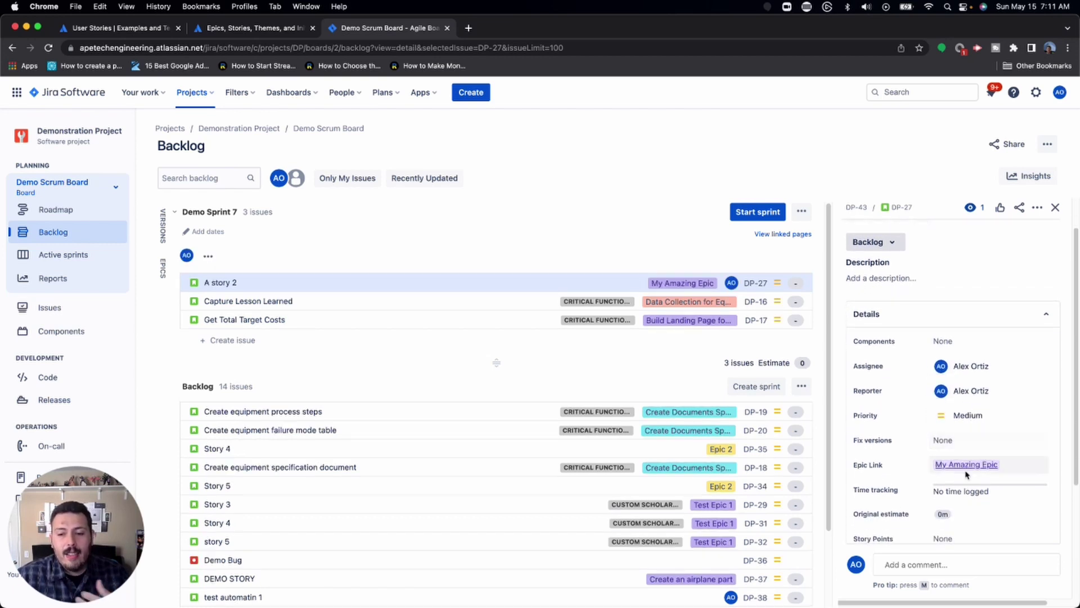
{"action": "scroll", "coordinate": [963, 483], "scroll_direction": "down", "scroll_amount": 1}
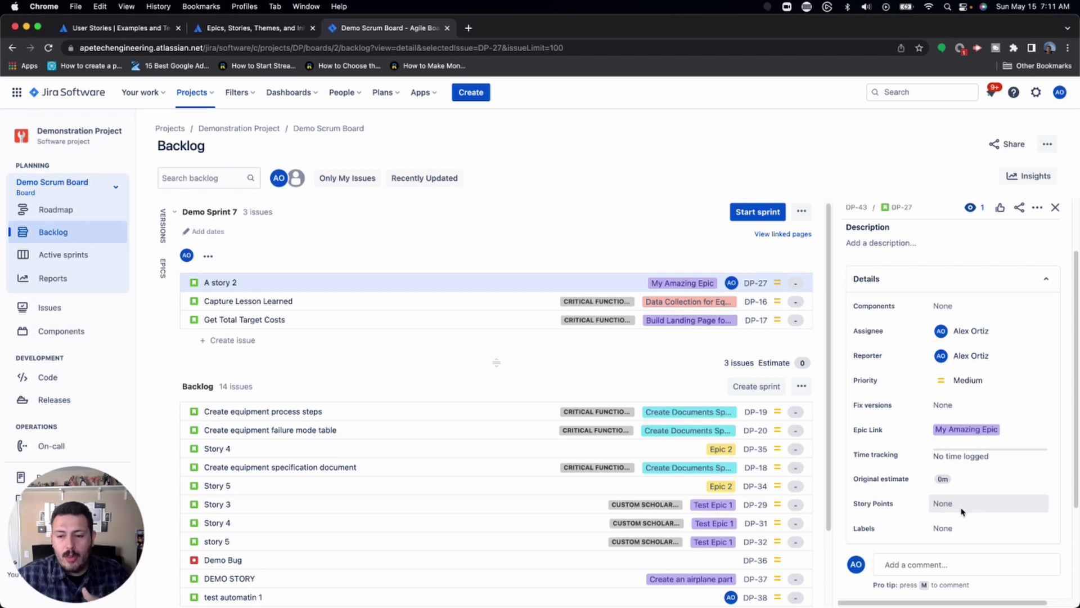
{"action": "left_click", "coordinate": [933, 503]}
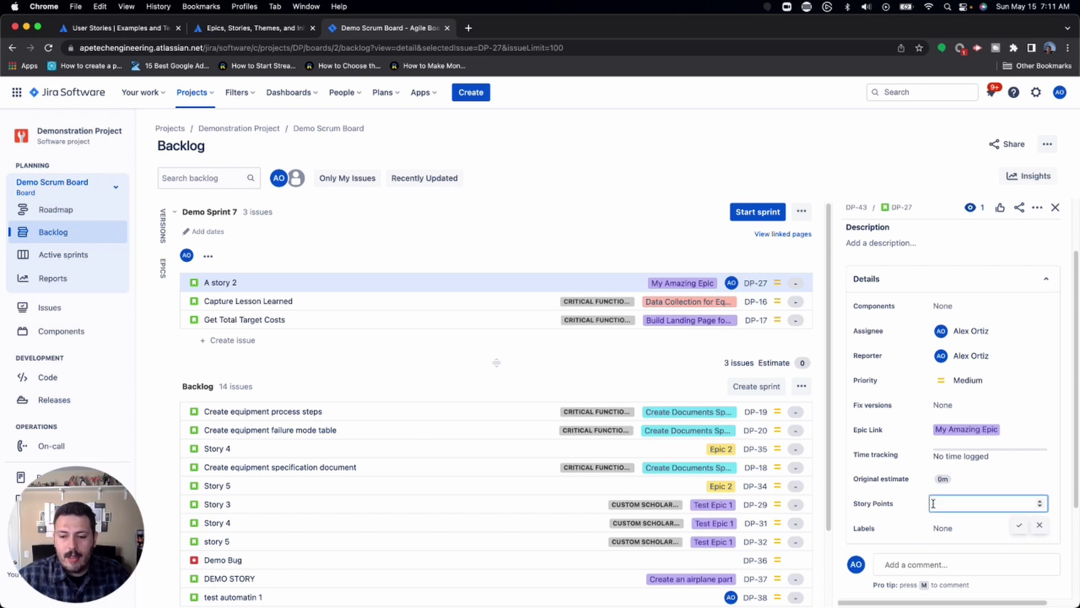
{"action": "left_click", "coordinate": [1019, 524]}
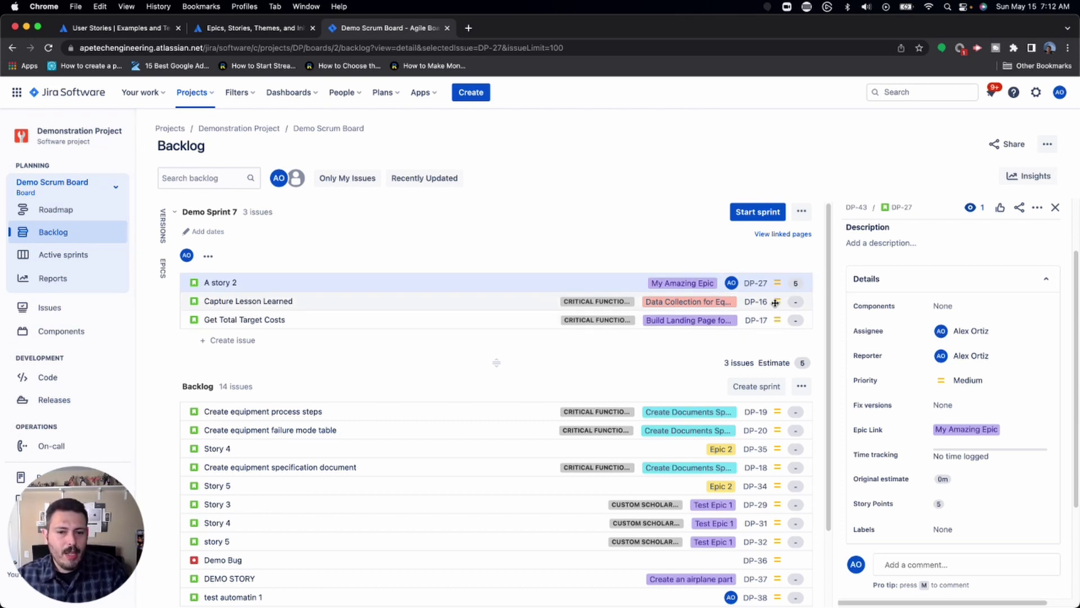
{"action": "left_click", "coordinate": [805, 275]}
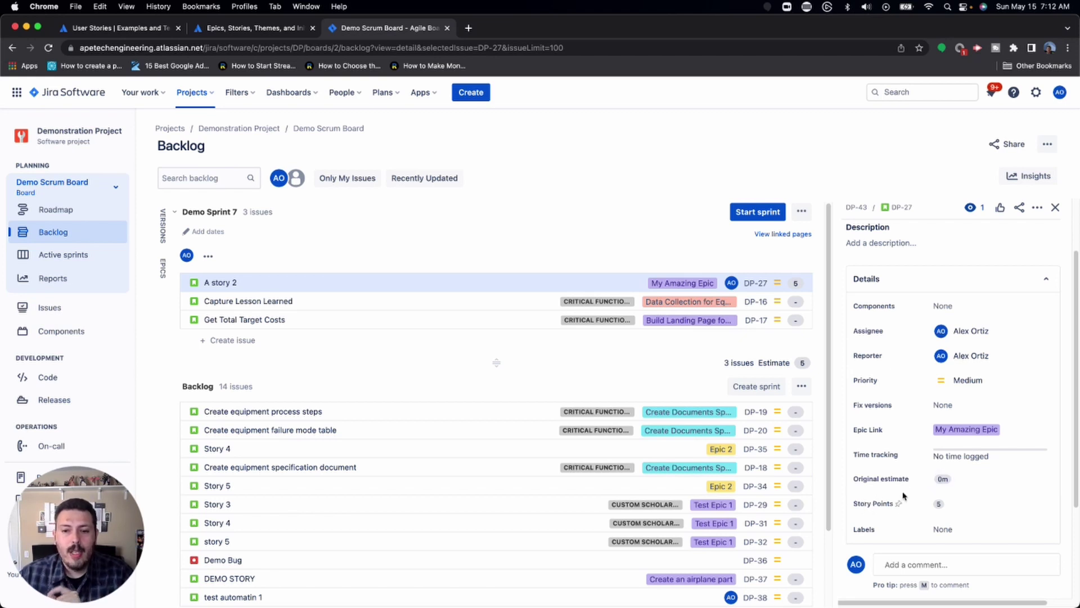
Step: Give Capture Lesson Learned 5 story points
{"action": "left_click", "coordinate": [264, 301]}
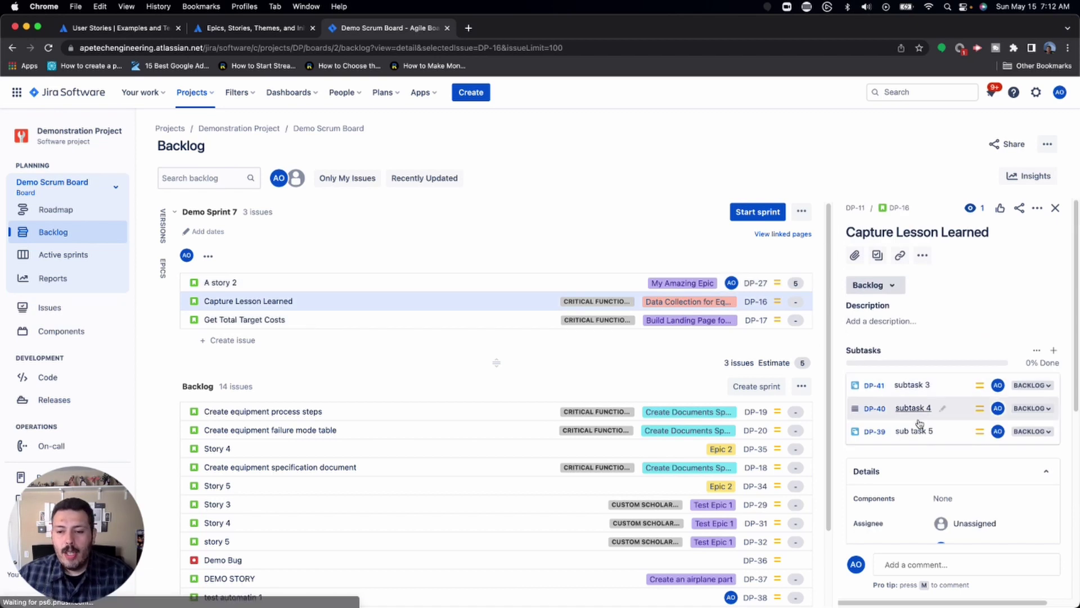
{"action": "scroll", "coordinate": [920, 424], "scroll_direction": "down", "scroll_amount": 6}
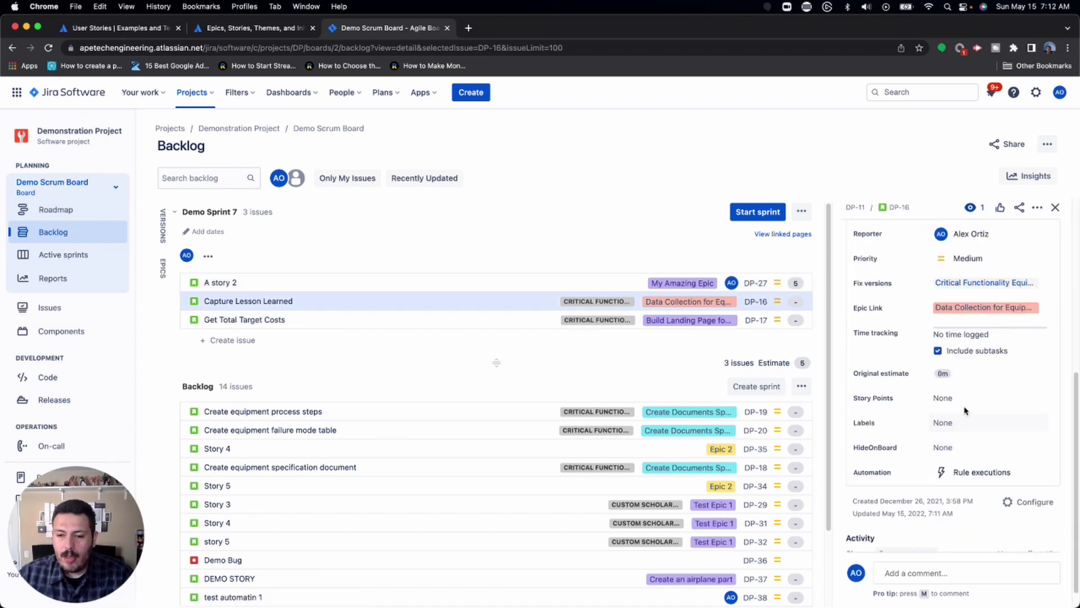
{"action": "left_click", "coordinate": [964, 398]}
{"action": "type", "text": "5"}
{"action": "key", "text": "Return"}
Step: Give Get Total Target Costs 3 story points and reload to show the 13-point sprint estimate
{"action": "left_click", "coordinate": [475, 320]}
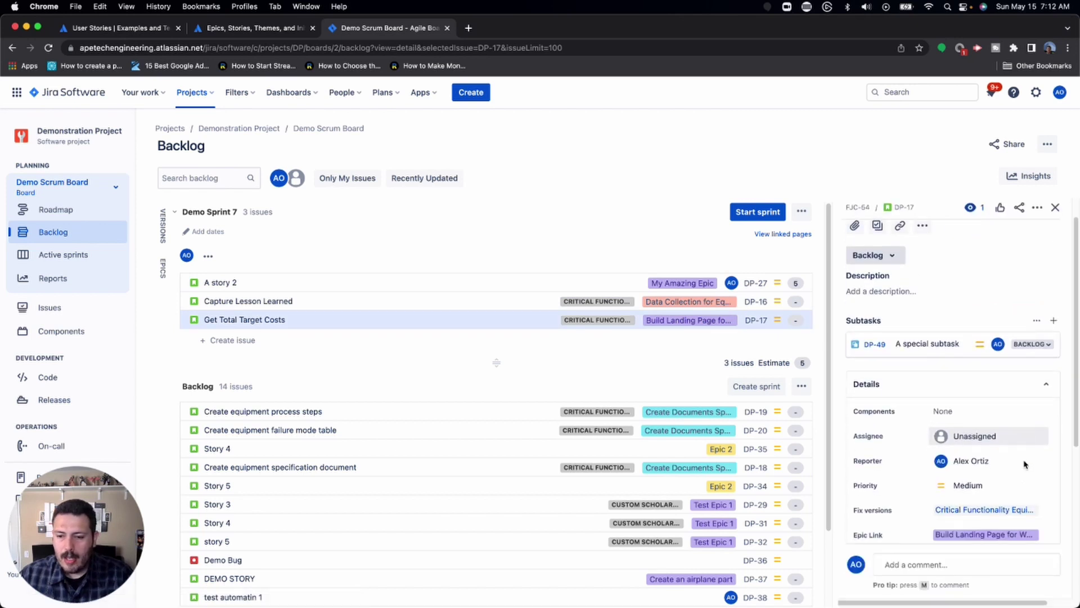
{"action": "scroll", "coordinate": [1018, 465], "scroll_direction": "down", "scroll_amount": 5}
{"action": "left_click", "coordinate": [971, 425]}
{"action": "key", "text": "Return"}
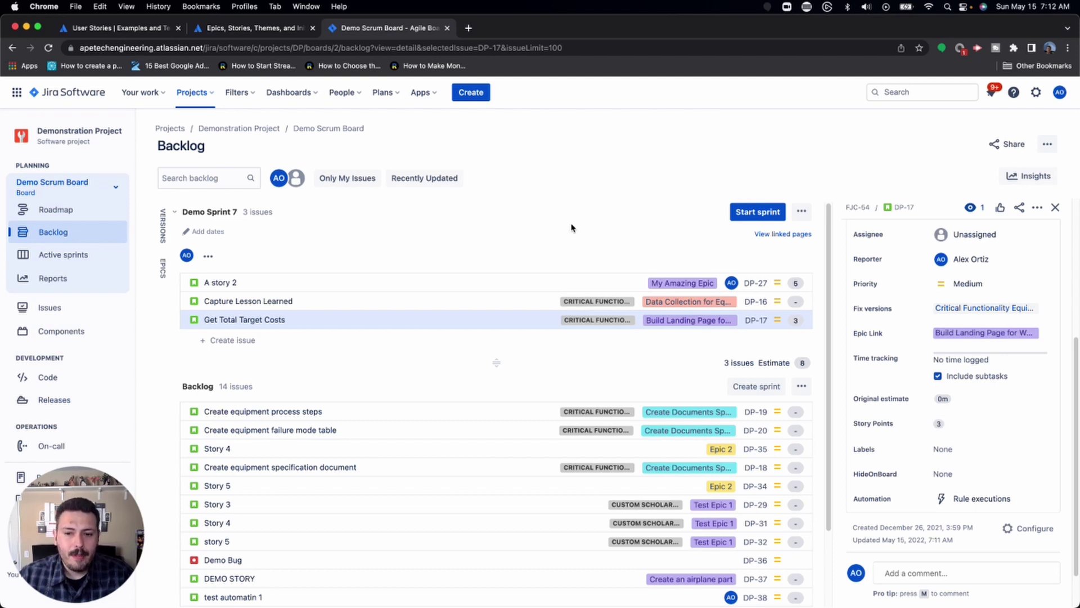
{"action": "left_click", "coordinate": [477, 307]}
{"action": "scroll", "coordinate": [926, 482], "scroll_direction": "down", "scroll_amount": 8}
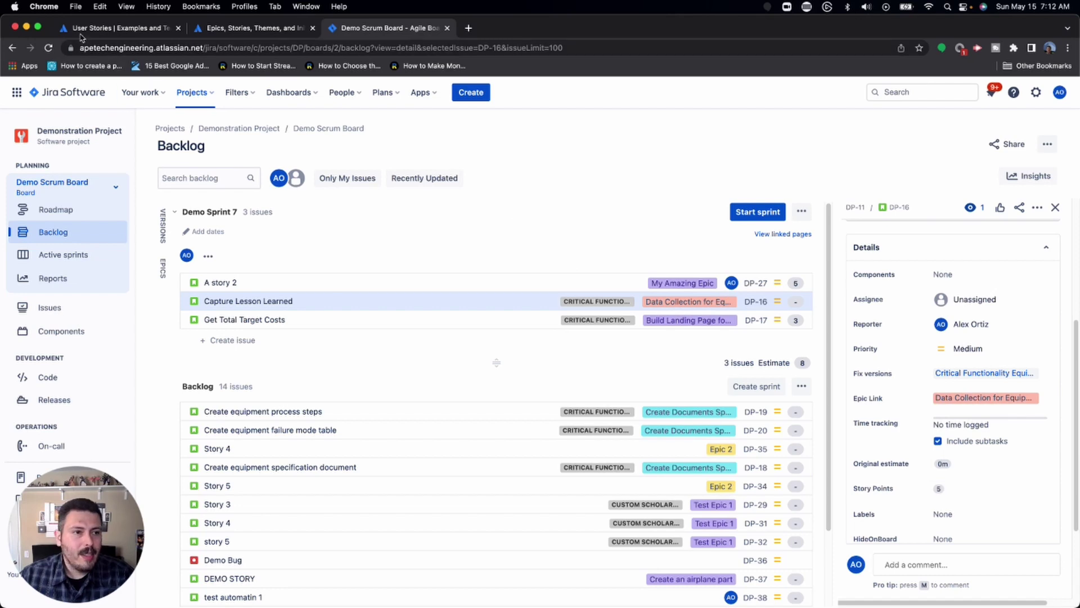
{"action": "left_click", "coordinate": [49, 48]}
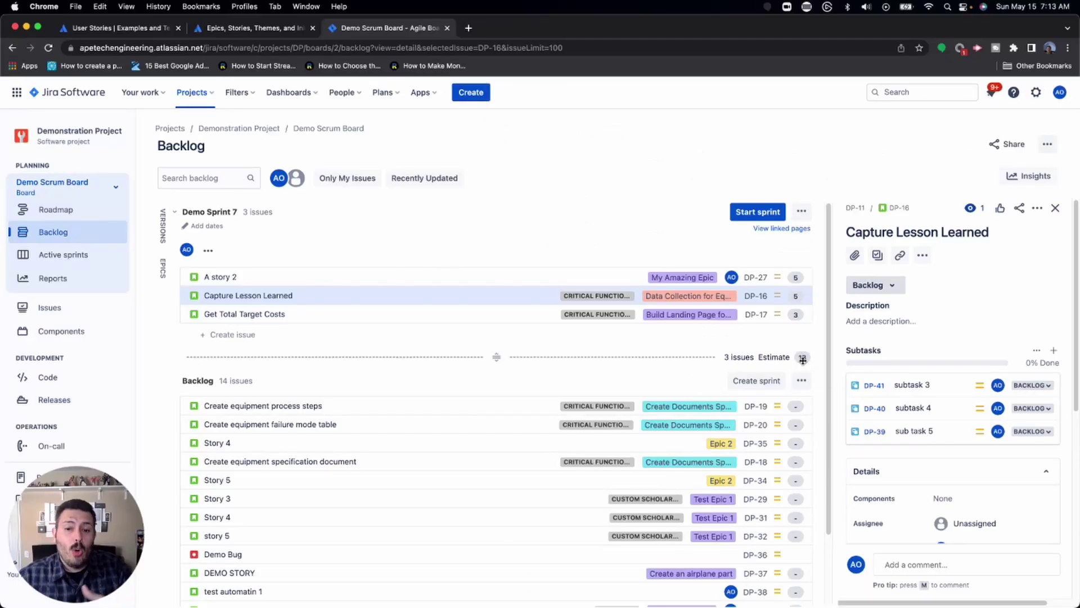
{"action": "mouse_move", "coordinate": [803, 360]}
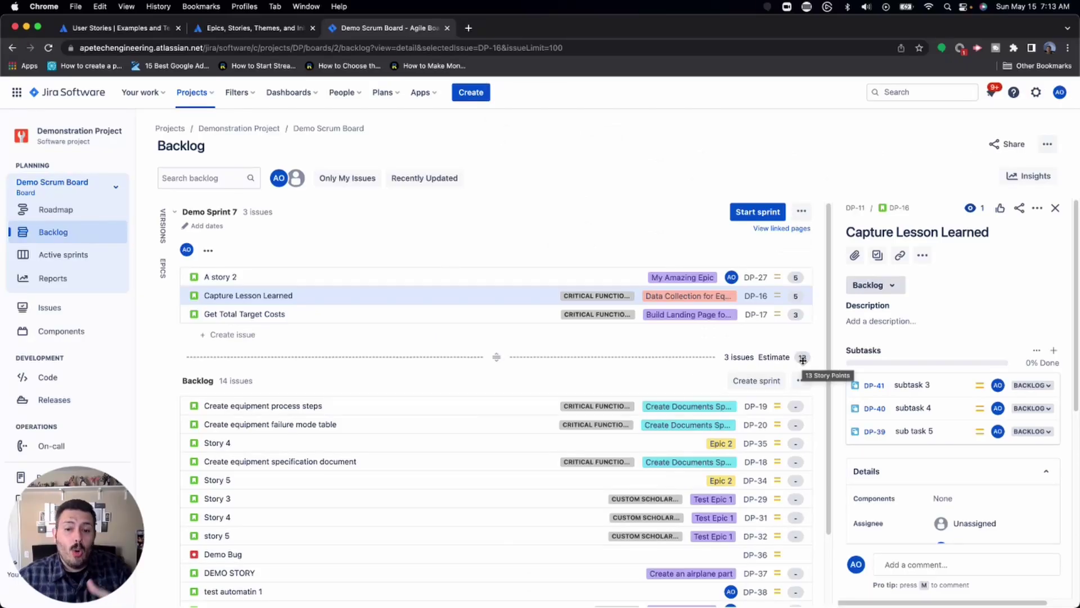
{"action": "left_click", "coordinate": [209, 252]}
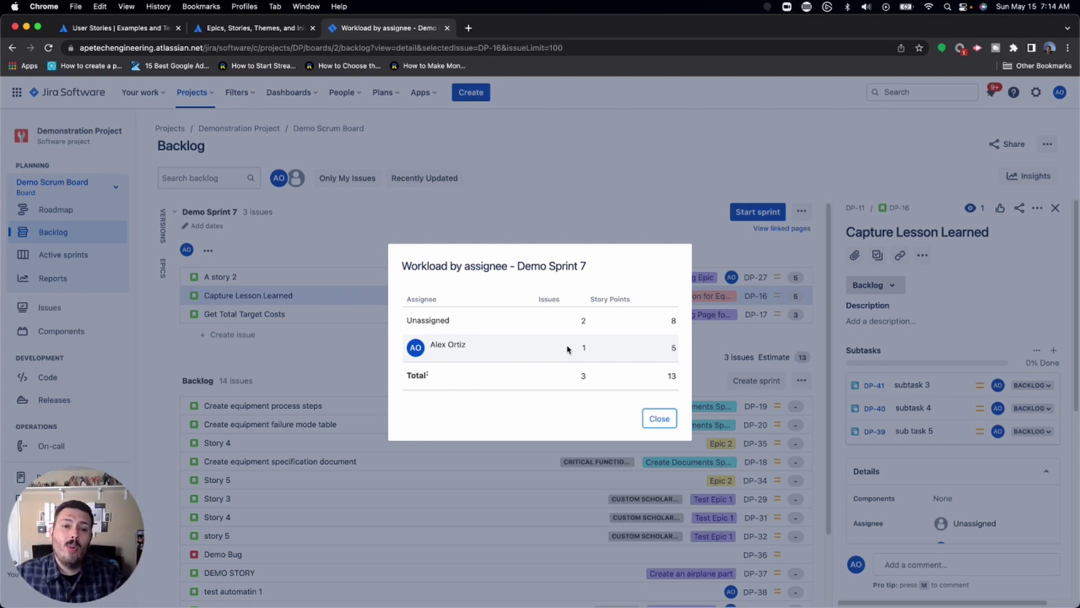
{"action": "left_click", "coordinate": [659, 420]}
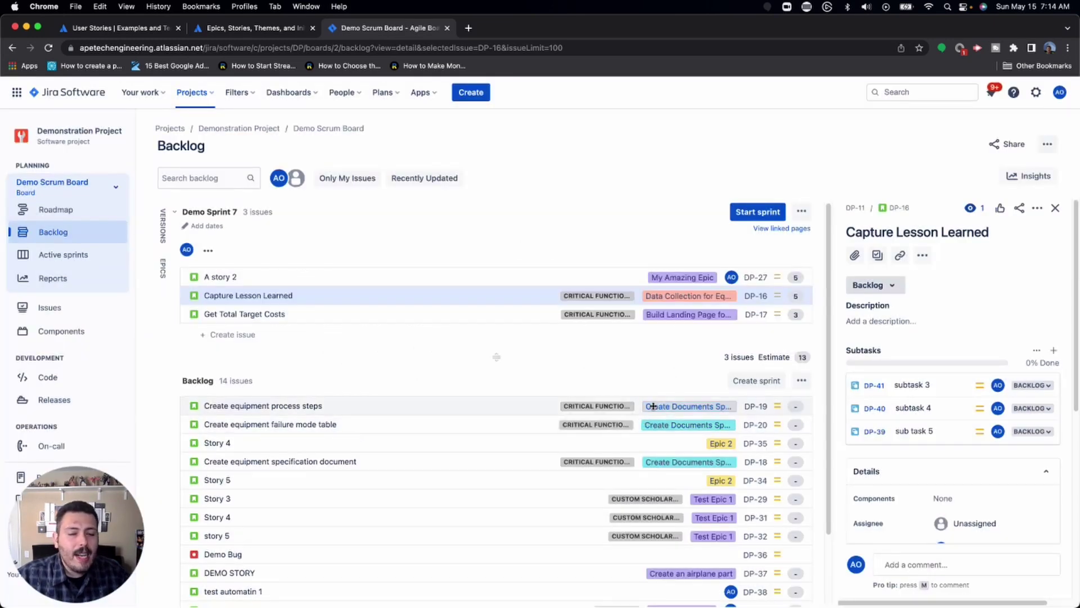
{"action": "left_click", "coordinate": [651, 289]}
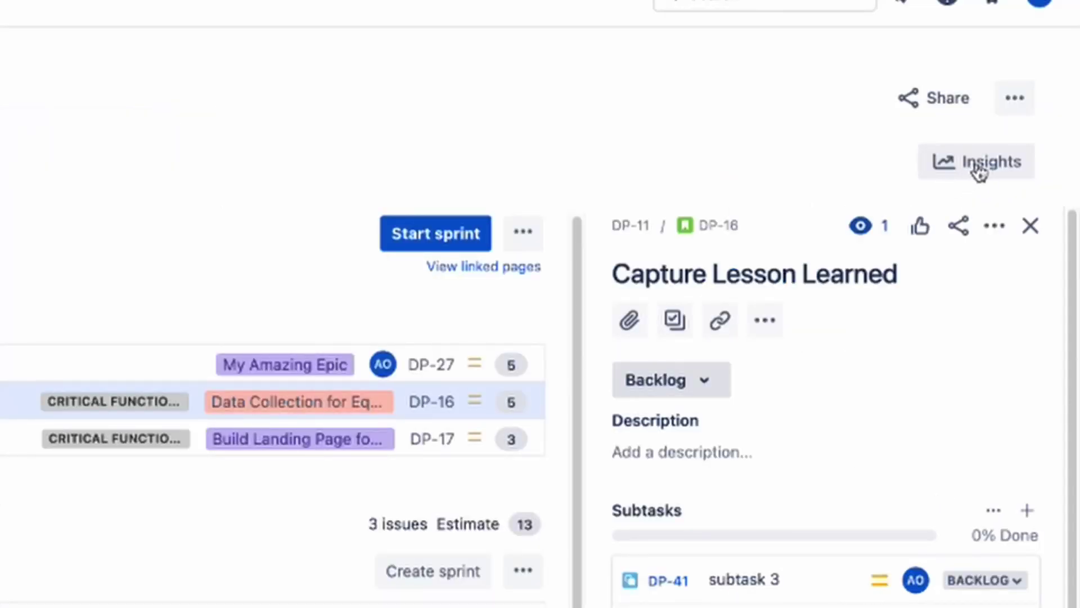
Step: Show Demo Sprint 7's insights with the 13-point commitment against the 6–8 point target
{"action": "left_click", "coordinate": [977, 177]}
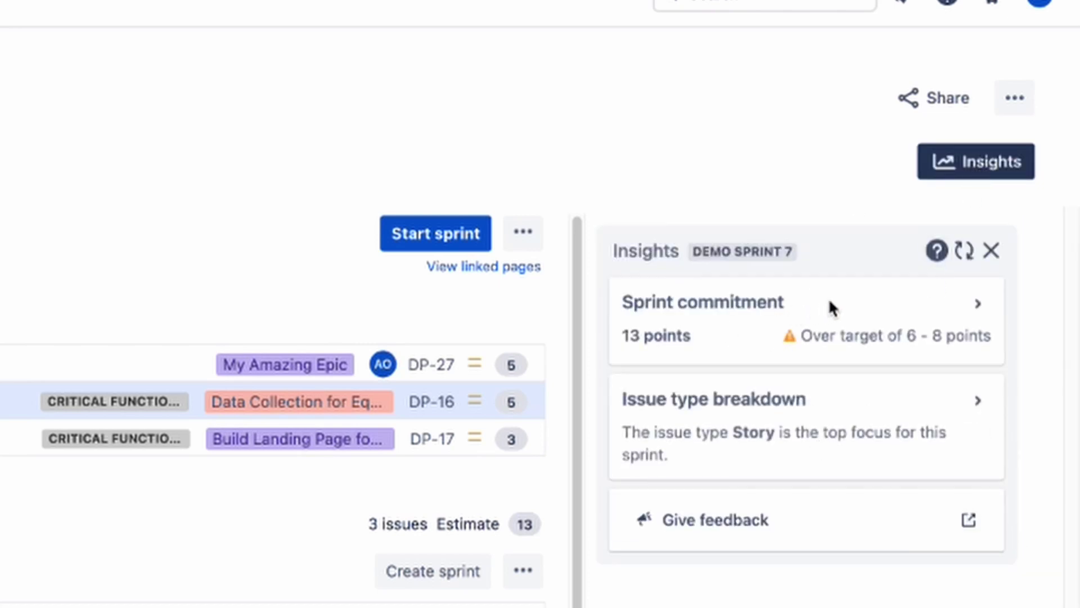
{"action": "left_click", "coordinate": [980, 305]}
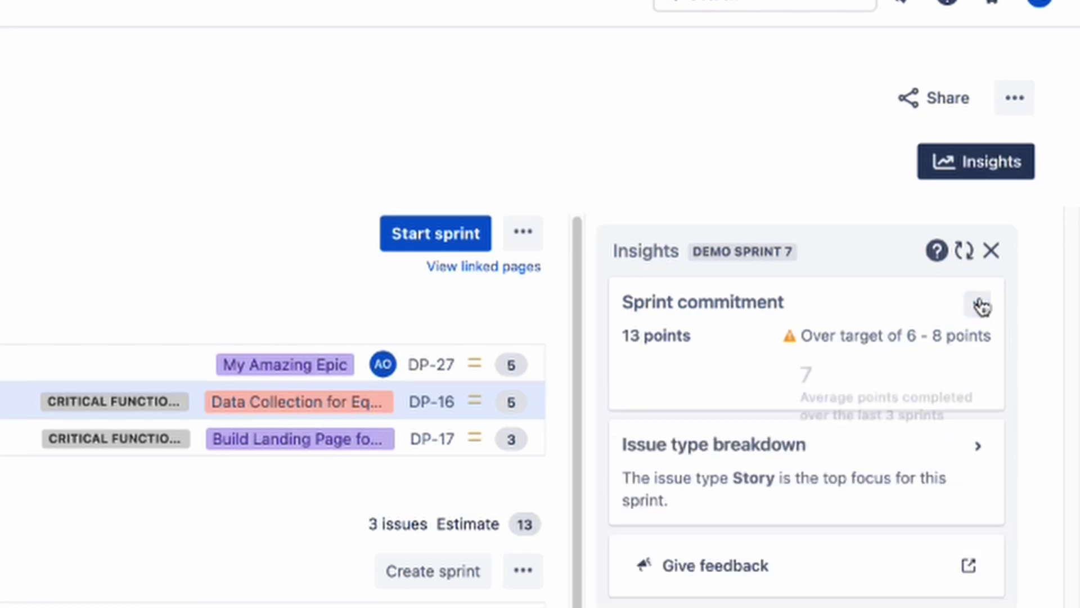